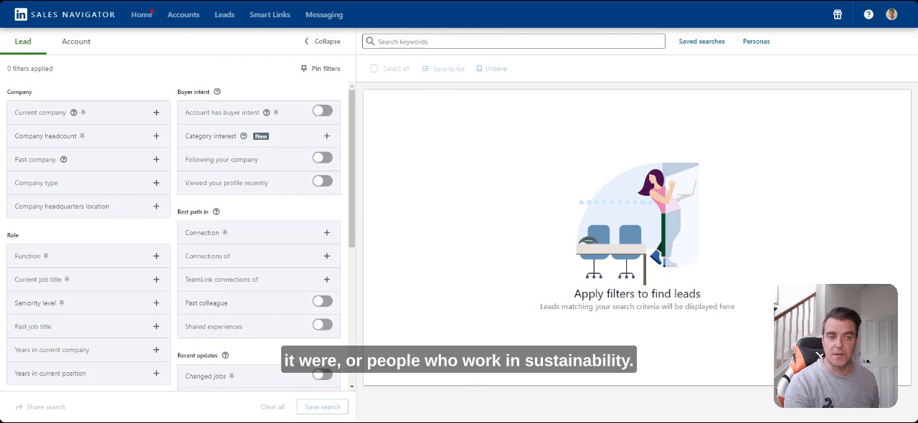
Filter the leads to people whose past company is PwC
{"action": "left_click", "coordinate": [155, 160]}
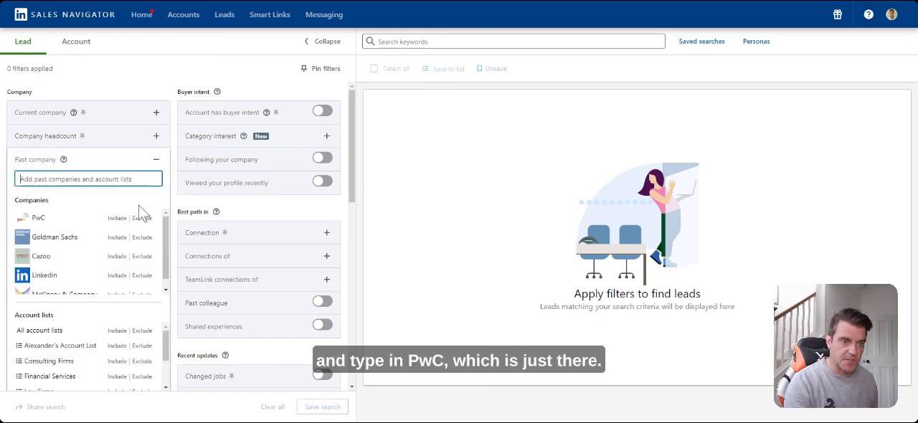
{"action": "left_click", "coordinate": [117, 219]}
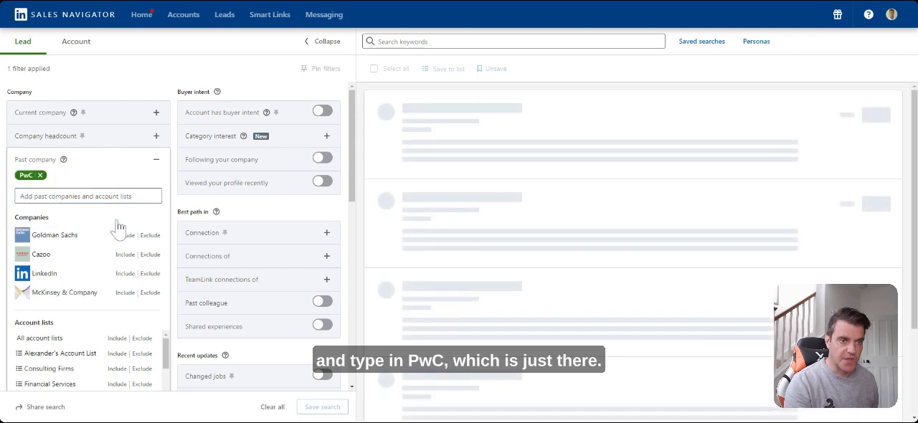
{"action": "left_click", "coordinate": [157, 162]}
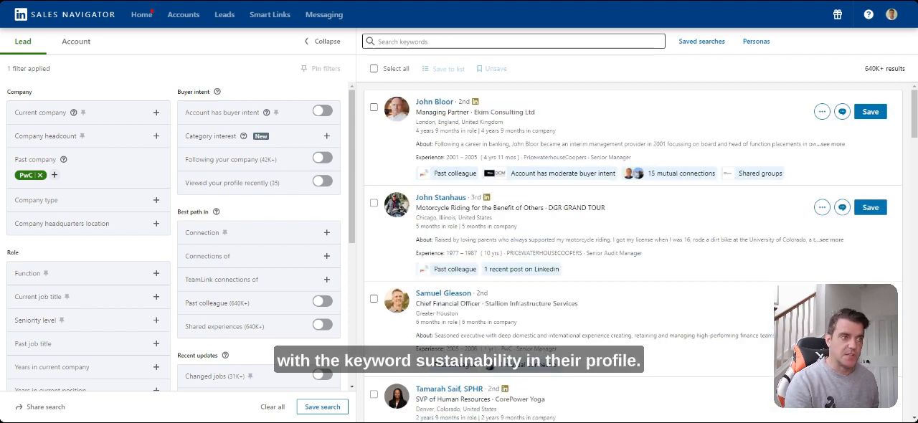
Search the filtered leads for the keyword "sustainability"
{"action": "left_click", "coordinate": [444, 41]}
{"action": "type", "text": "sustai"}
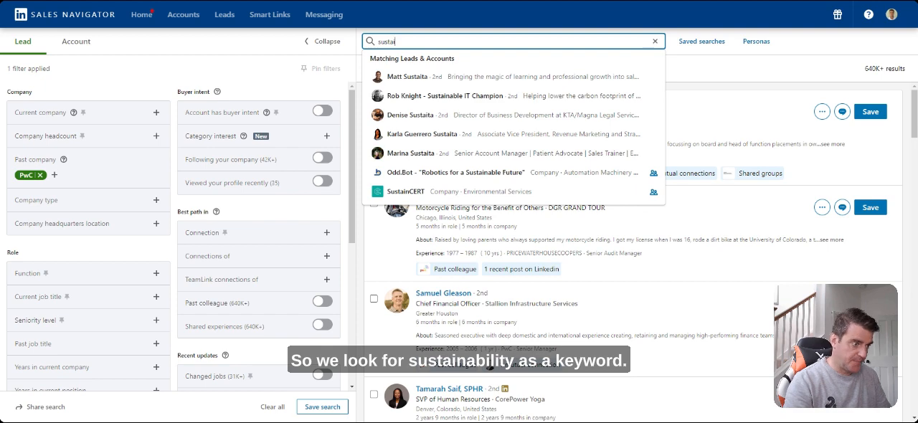
{"action": "type", "text": "nability"}
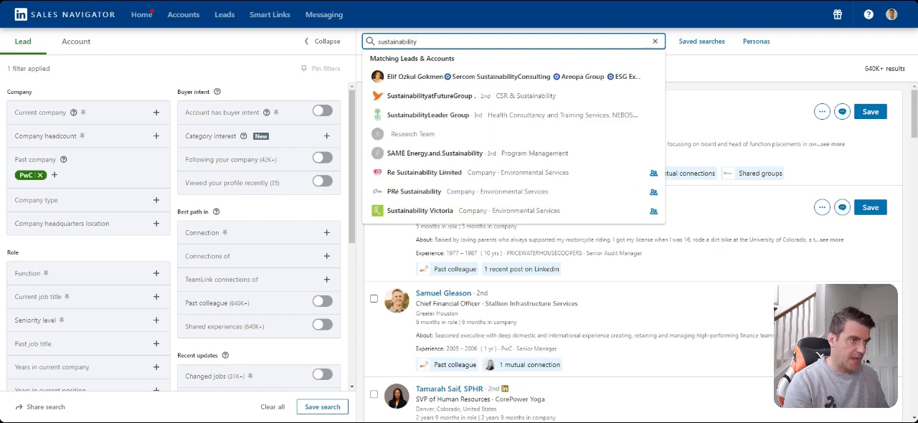
{"action": "key", "text": "Return"}
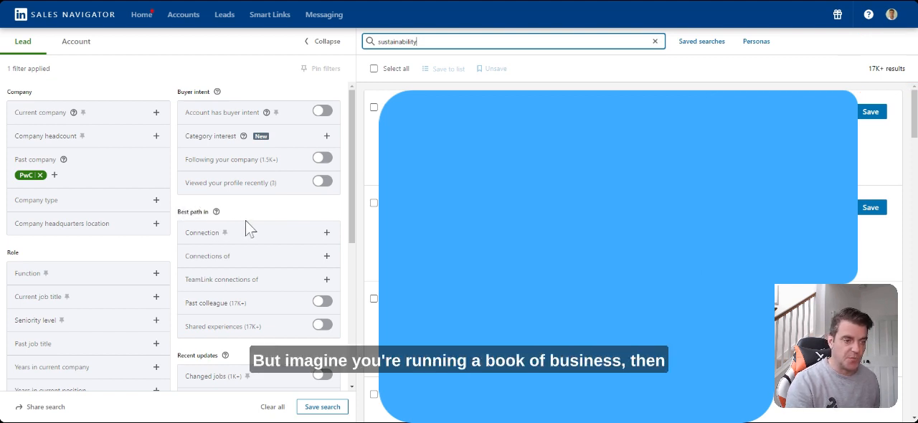
Narrow the leads to accounts in the Test Key Client List account list
{"action": "scroll", "coordinate": [246, 229], "scroll_direction": "down", "scroll_amount": 1}
{"action": "scroll", "coordinate": [247, 228], "scroll_direction": "down", "scroll_amount": 3}
{"action": "scroll", "coordinate": [247, 228], "scroll_direction": "down", "scroll_amount": 3}
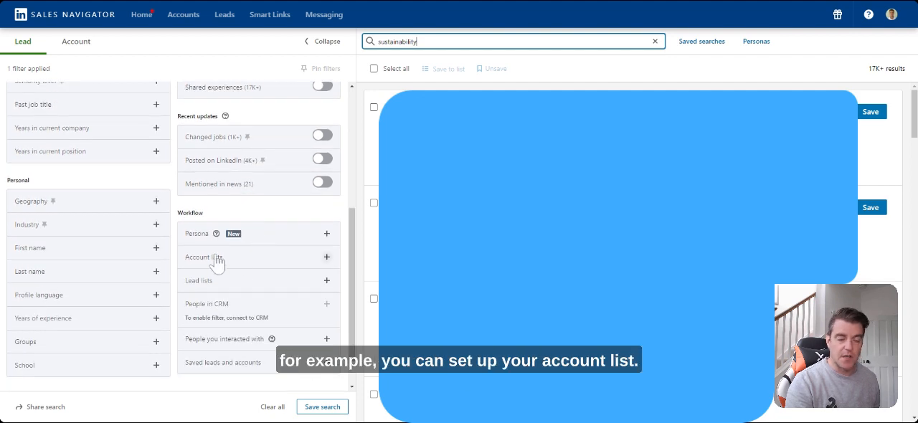
{"action": "left_click", "coordinate": [326, 259]}
{"action": "scroll", "coordinate": [276, 323], "scroll_direction": "down", "scroll_amount": 3}
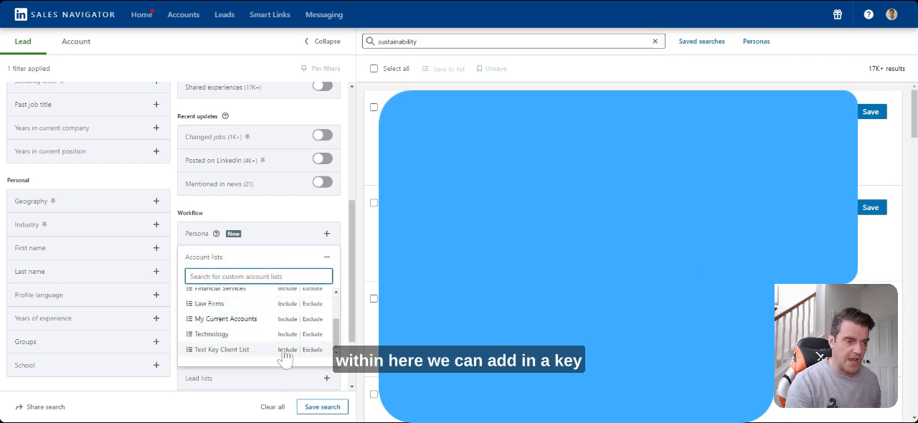
{"action": "left_click", "coordinate": [291, 349]}
{"action": "left_click", "coordinate": [327, 260]}
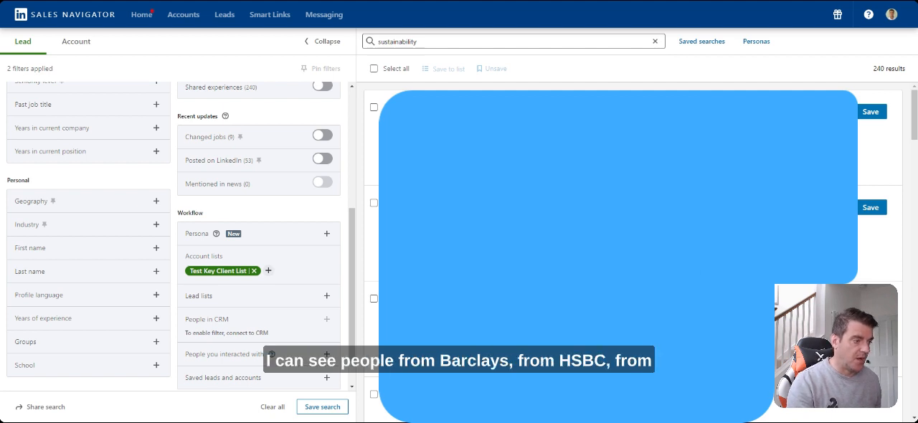
Review the matching leads and try saving the search under a name starting with "PwC", dismissing the dialog without saving
{"action": "scroll", "coordinate": [632, 251], "scroll_direction": "down", "scroll_amount": 3}
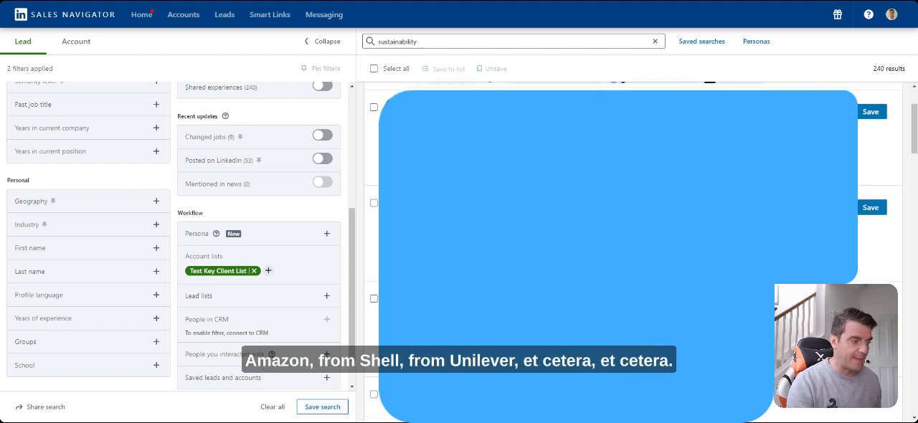
{"action": "scroll", "coordinate": [632, 251], "scroll_direction": "down", "scroll_amount": 5}
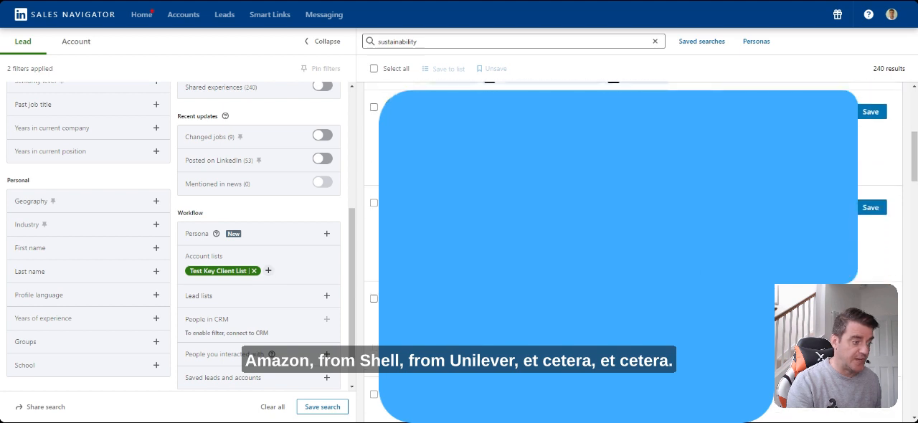
{"action": "scroll", "coordinate": [631, 251], "scroll_direction": "down", "scroll_amount": 3}
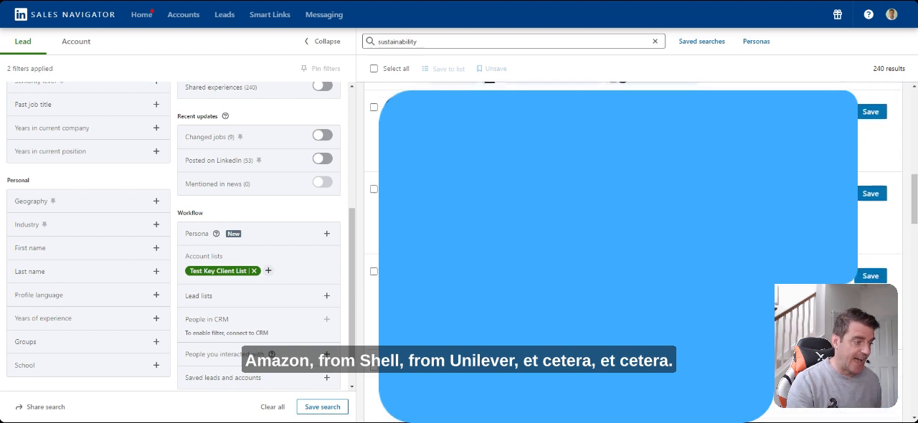
{"action": "scroll", "coordinate": [632, 252], "scroll_direction": "up", "scroll_amount": 10}
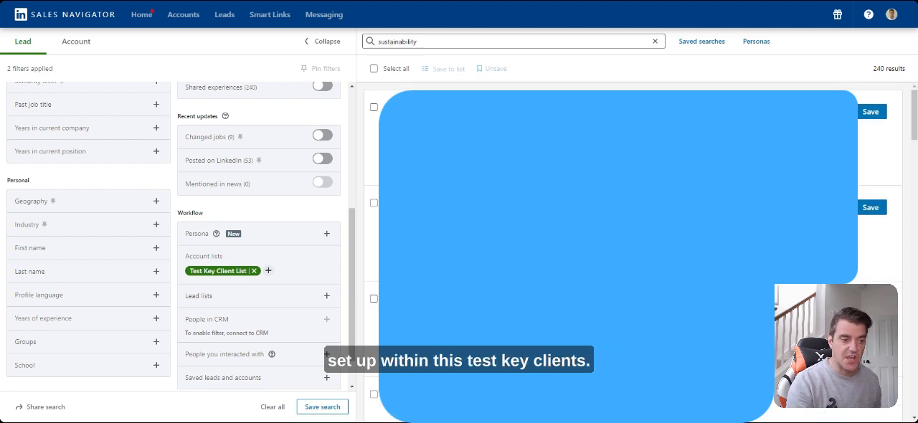
{"action": "left_click", "coordinate": [323, 407]}
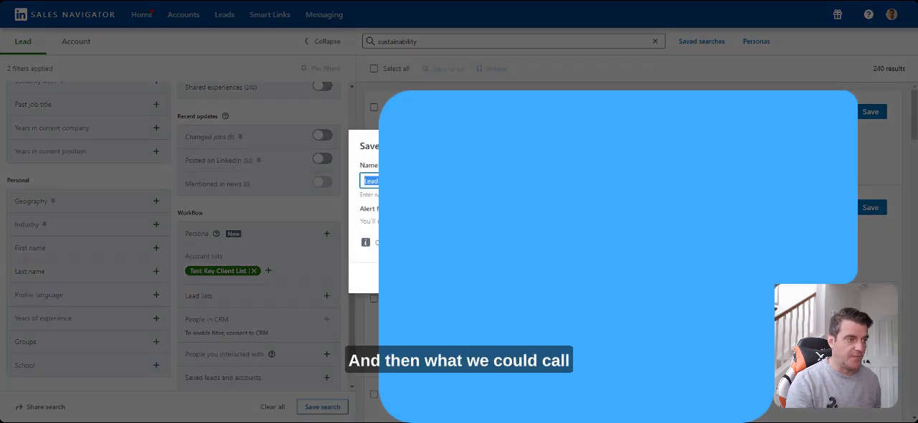
{"action": "type", "text": "PwC"}
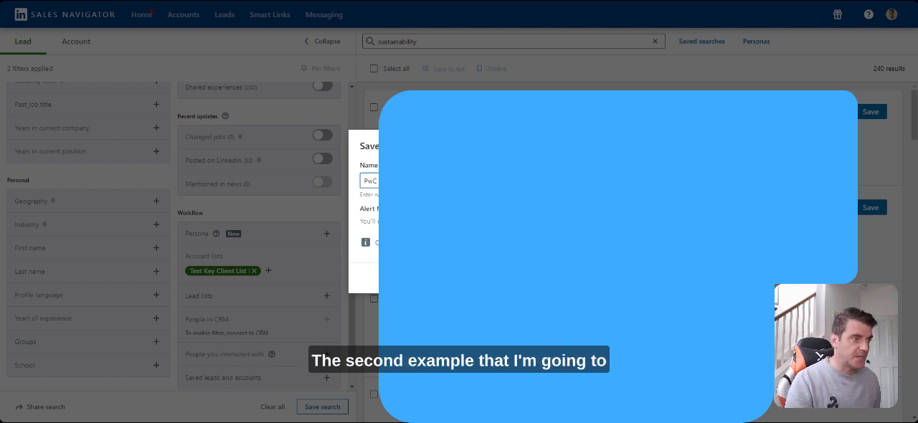
{"action": "key", "text": "Escape"}
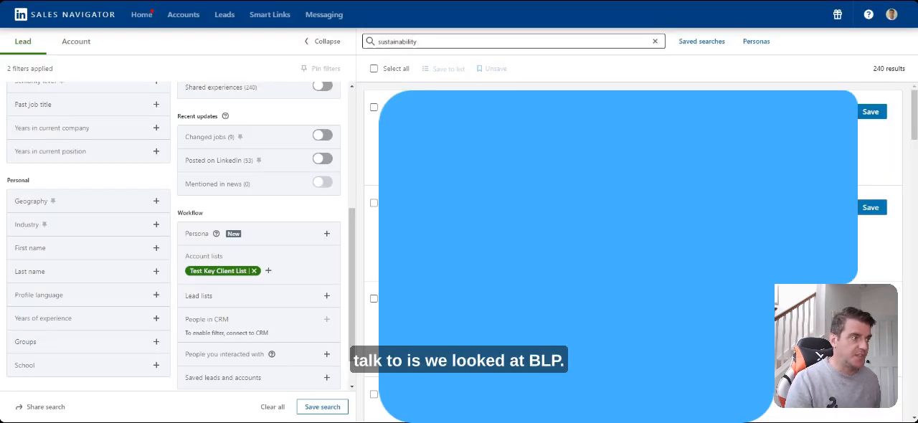
Clear the sustainability keyword and remove the Test Key Client List and PwC filters from the lead search
{"action": "left_click", "coordinate": [655, 42]}
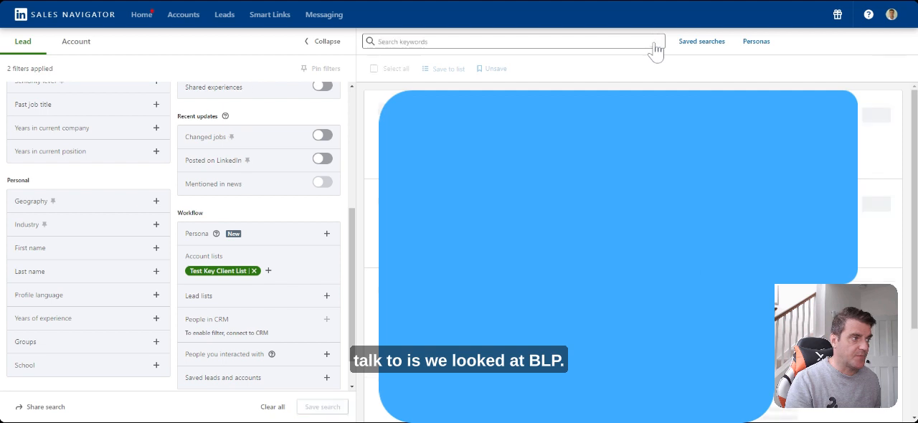
{"action": "left_click", "coordinate": [254, 270]}
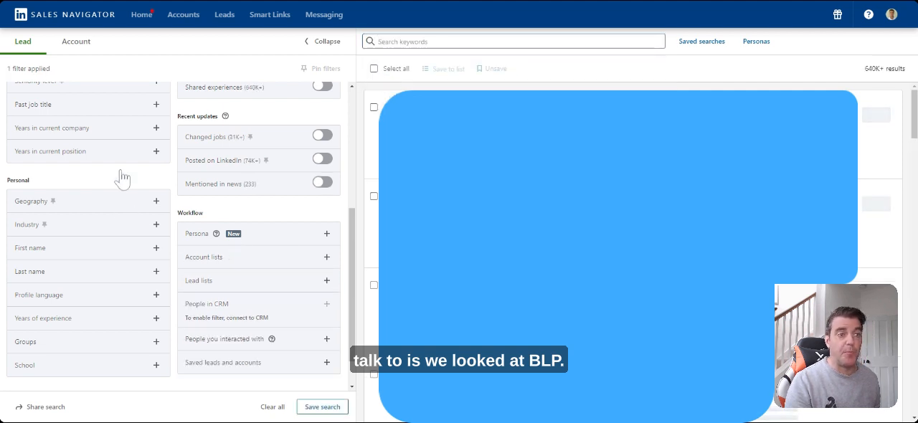
{"action": "scroll", "coordinate": [121, 172], "scroll_direction": "up", "scroll_amount": 5}
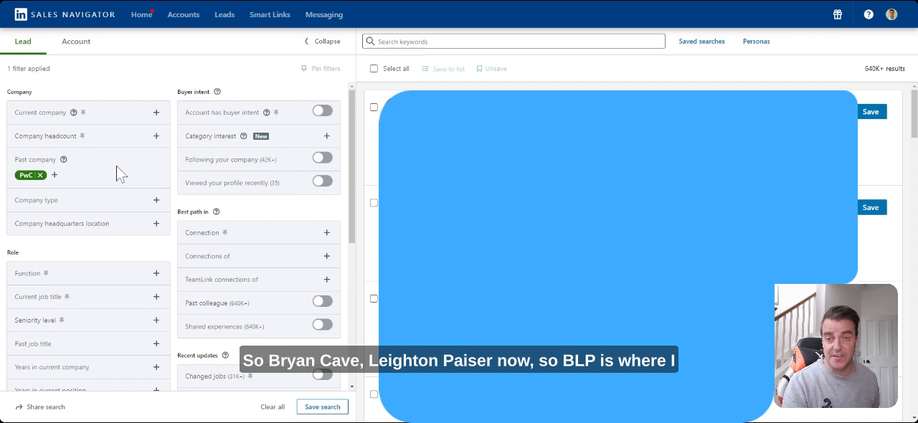
{"action": "left_click", "coordinate": [41, 176]}
Filter the leads to people whose past company is Bryan Cave Leighton Paisner LLP
{"action": "left_click", "coordinate": [155, 169]}
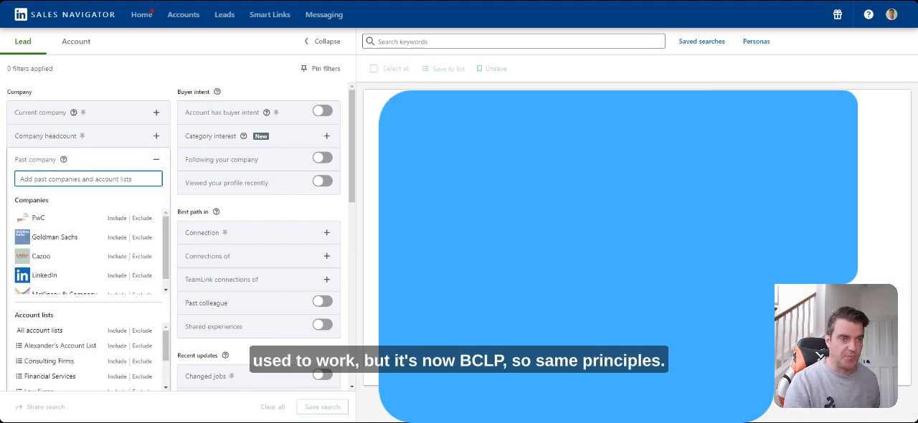
{"action": "type", "text": "bryan"}
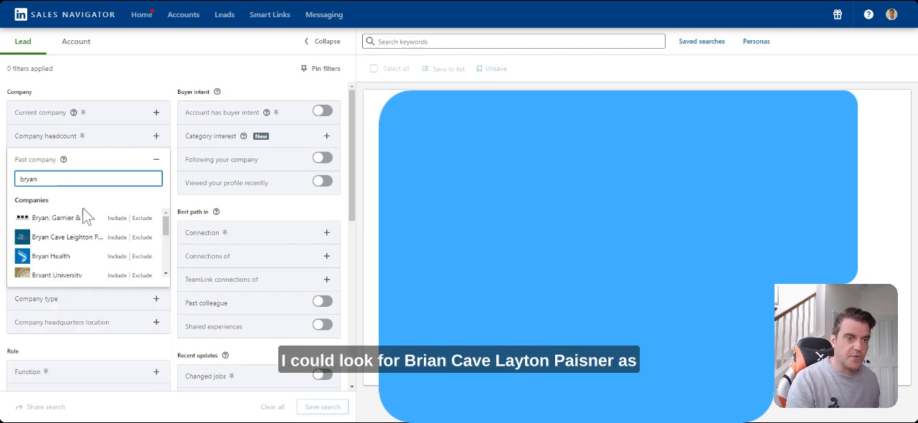
{"action": "left_click", "coordinate": [117, 237]}
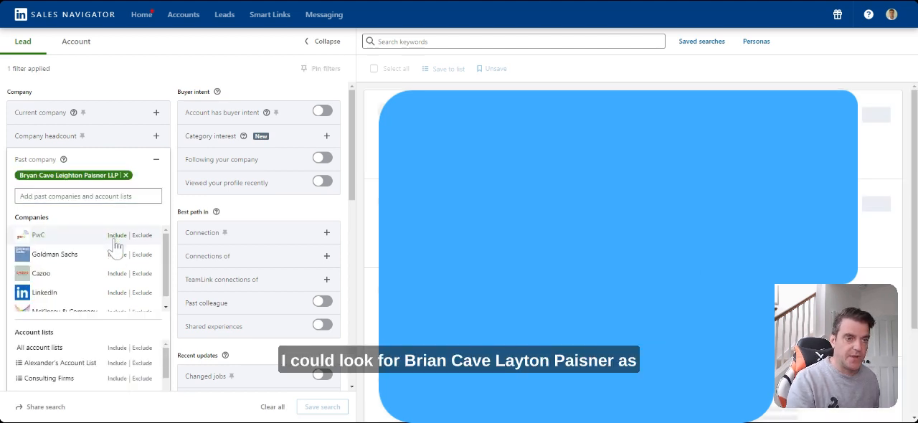
{"action": "left_click", "coordinate": [156, 164]}
Search the former Bryan Cave Leighton Paisner employees for the keyword "general counsel"
{"action": "left_click", "coordinate": [437, 41]}
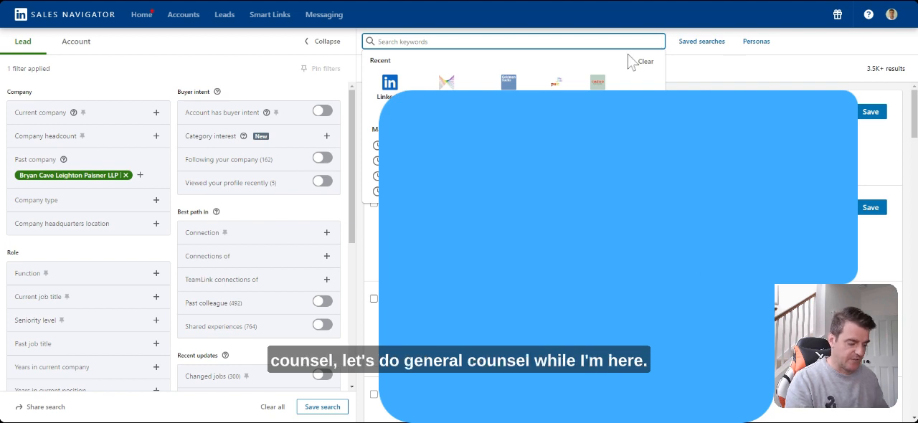
{"action": "type", "text": "gen"}
{"action": "key", "text": "BackSpace"}
{"action": "type", "text": "n"}
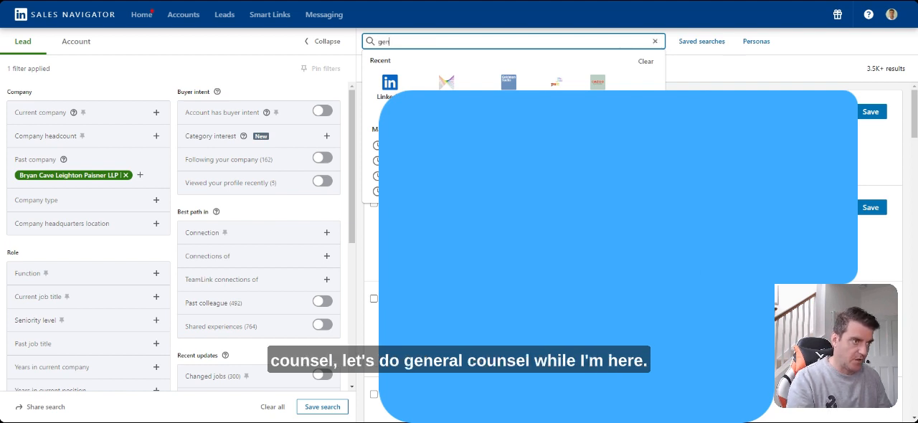
{"action": "type", "text": "eral couns"}
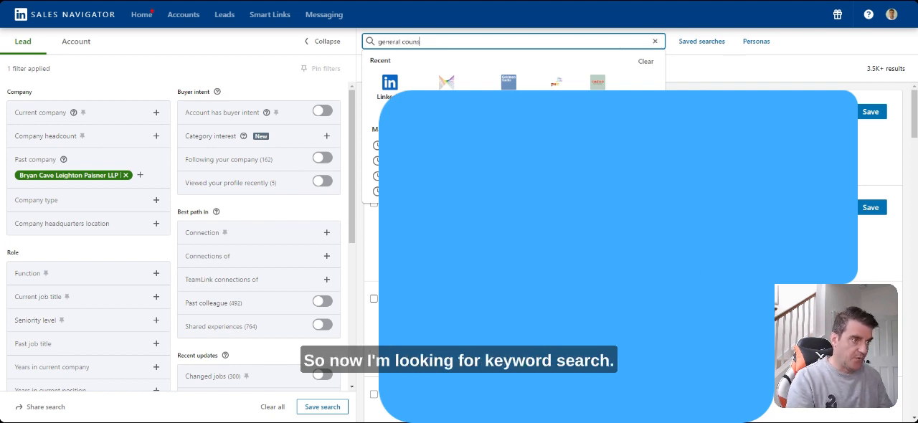
{"action": "type", "text": "el"}
{"action": "key", "text": "Return"}
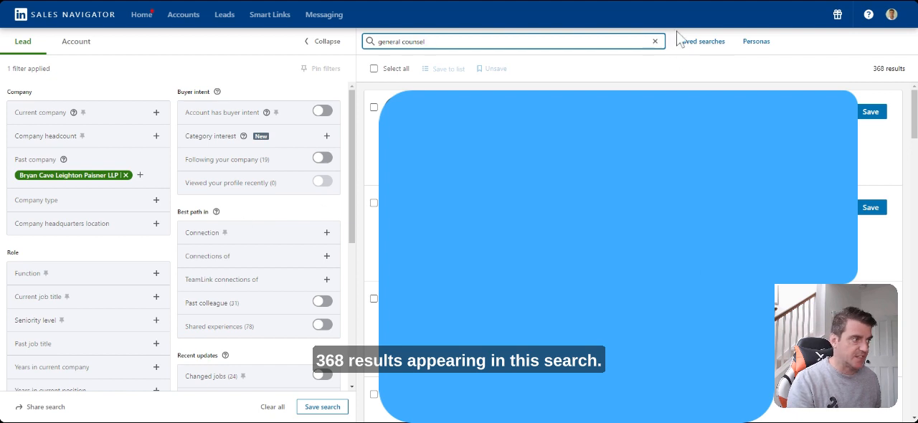
Clear the search keyword and filter the leads by the Legal function instead
{"action": "left_click", "coordinate": [655, 41]}
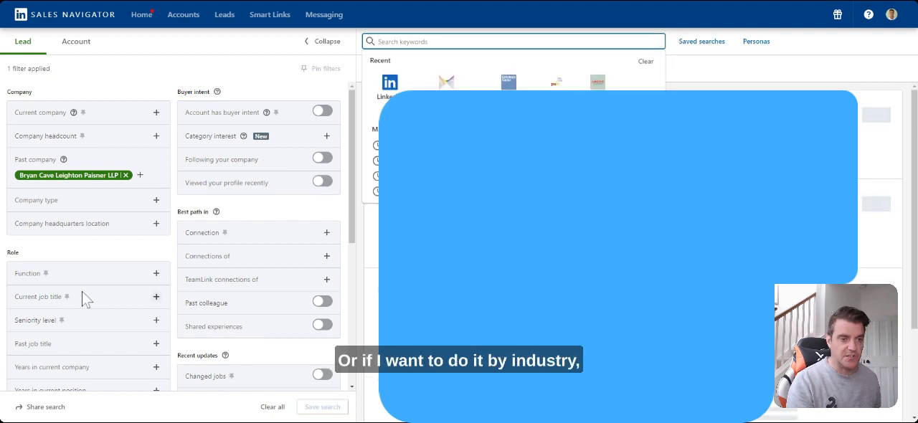
{"action": "scroll", "coordinate": [145, 294], "scroll_direction": "down", "scroll_amount": 1}
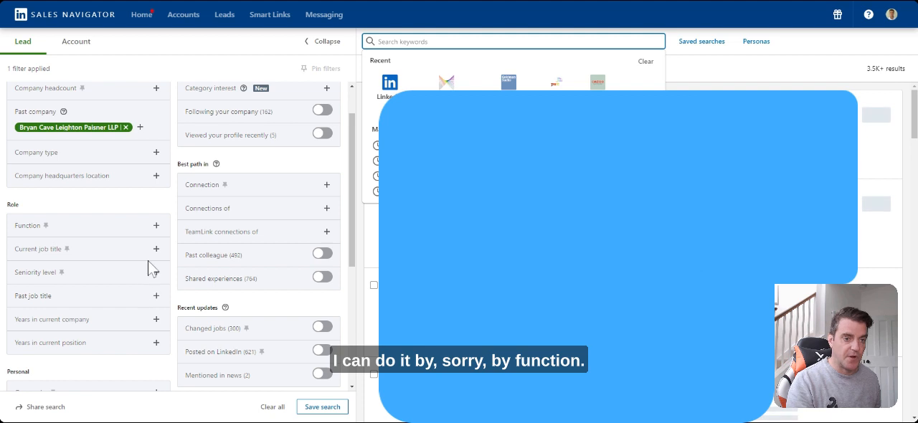
{"action": "left_click", "coordinate": [157, 227]}
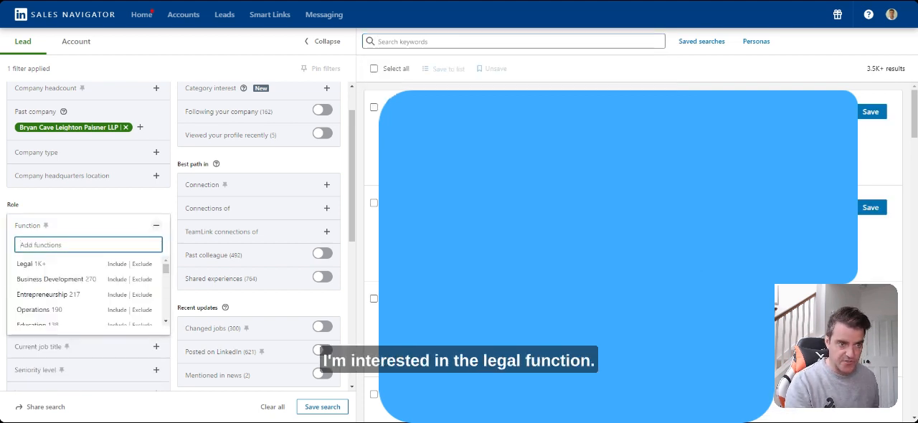
{"action": "left_click", "coordinate": [117, 264]}
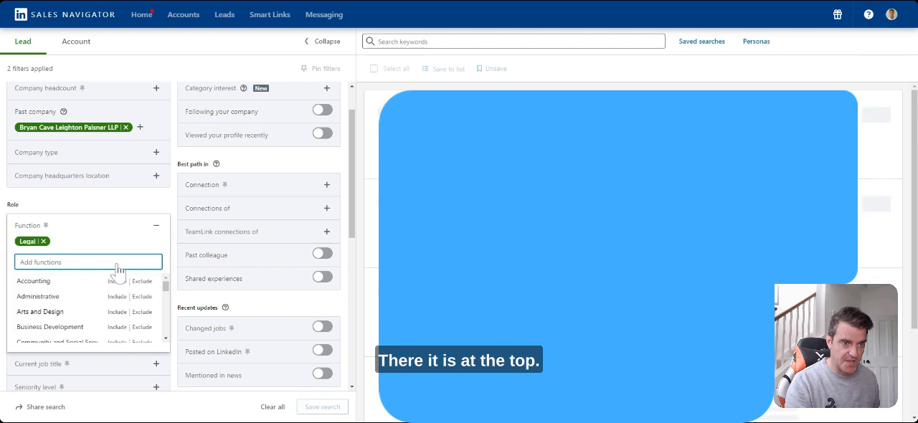
{"action": "left_click", "coordinate": [156, 228]}
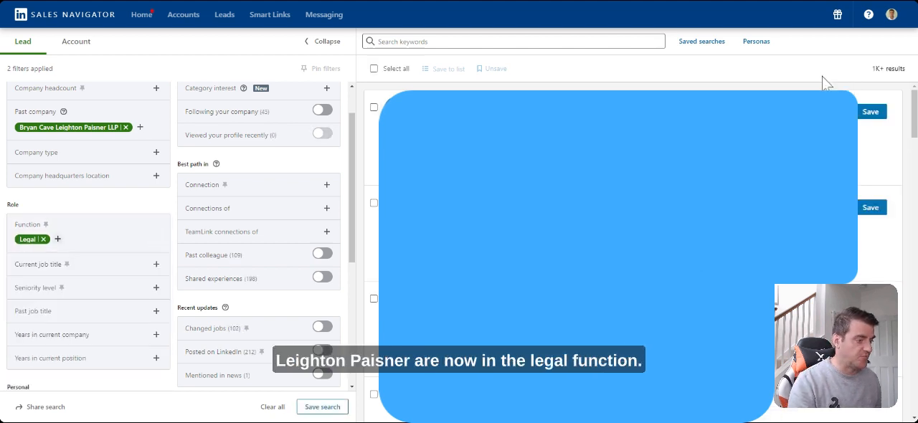
{"action": "scroll", "coordinate": [241, 204], "scroll_direction": "down", "scroll_amount": 5}
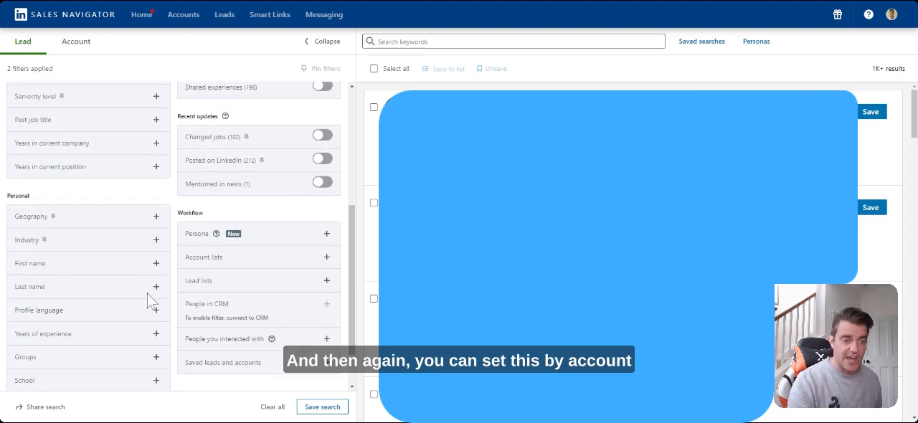
{"action": "scroll", "coordinate": [178, 259], "scroll_direction": "up", "scroll_amount": 1}
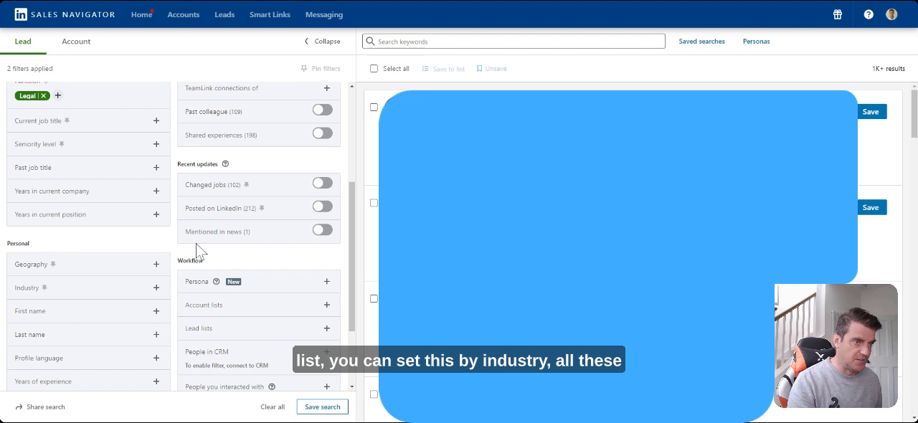
{"action": "scroll", "coordinate": [172, 179], "scroll_direction": "up", "scroll_amount": 2}
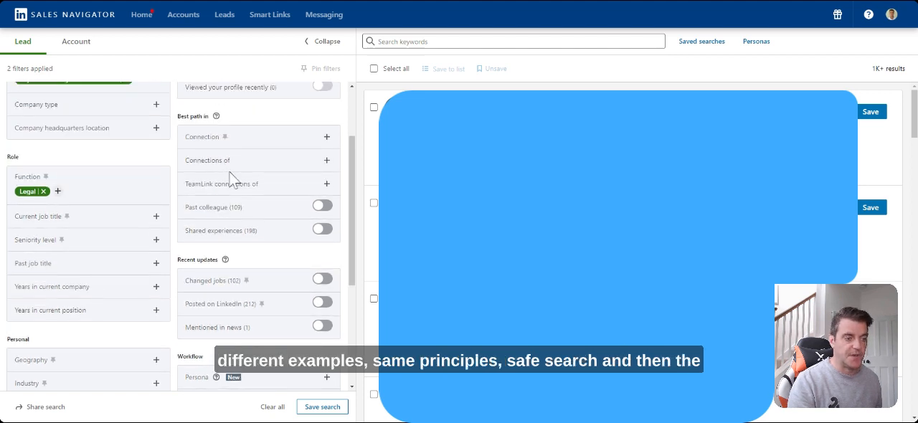